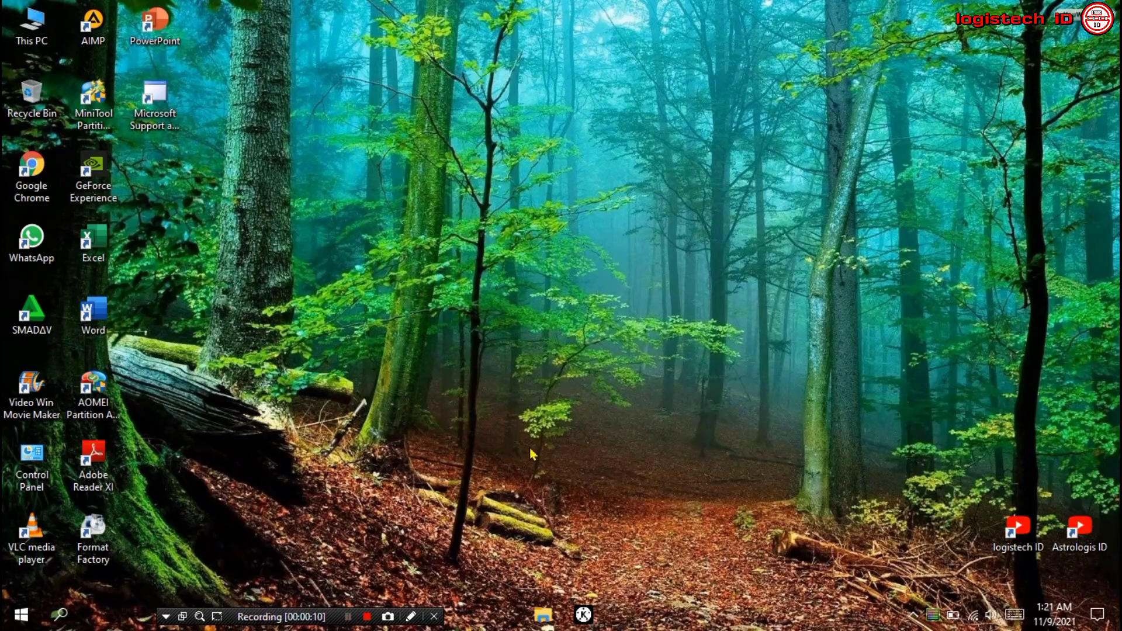
# Refresh the desktop and open the list of installed programs for uninstalling through Control Panel.
pyautogui.rightClick(534, 308)
pyautogui.click(579, 363)
pyautogui.click(59, 614)
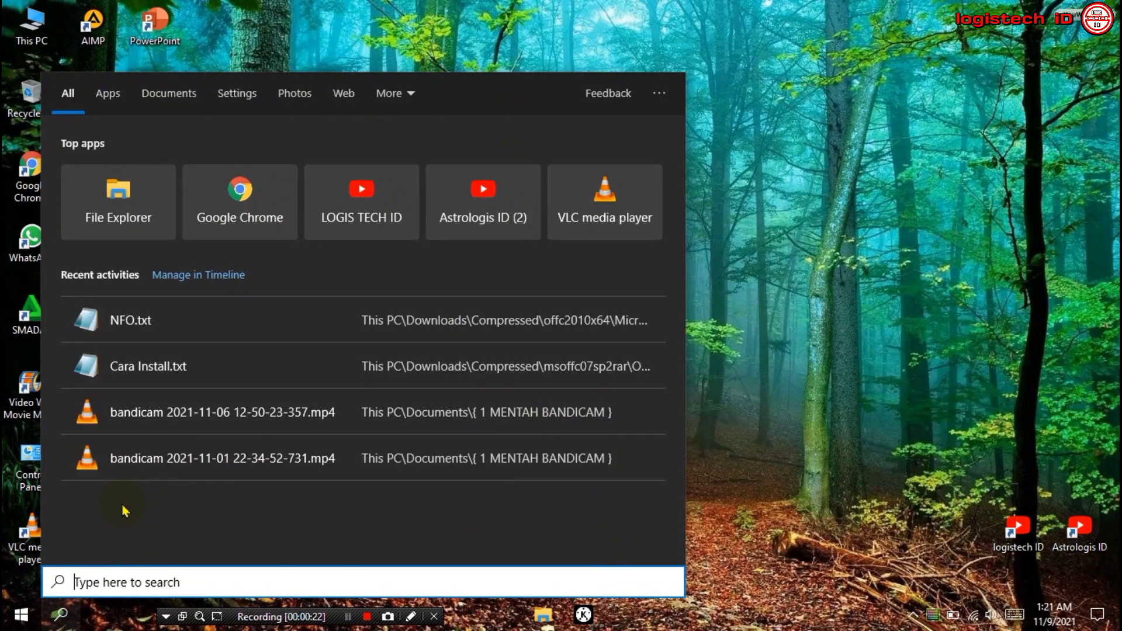
pyautogui.write('control')
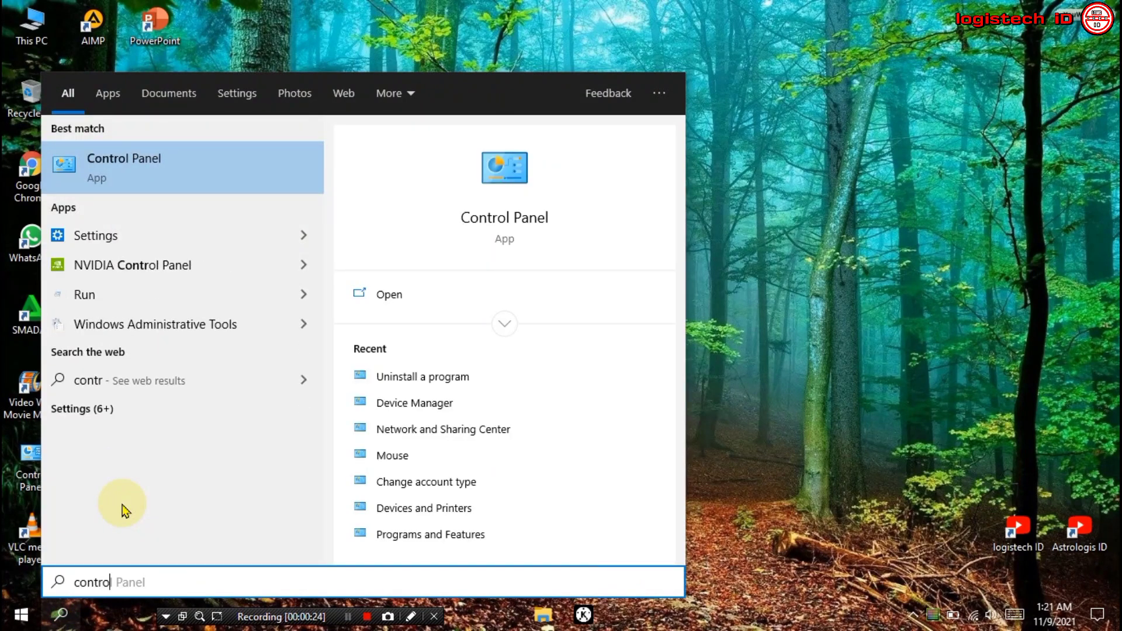
pyautogui.click(201, 179)
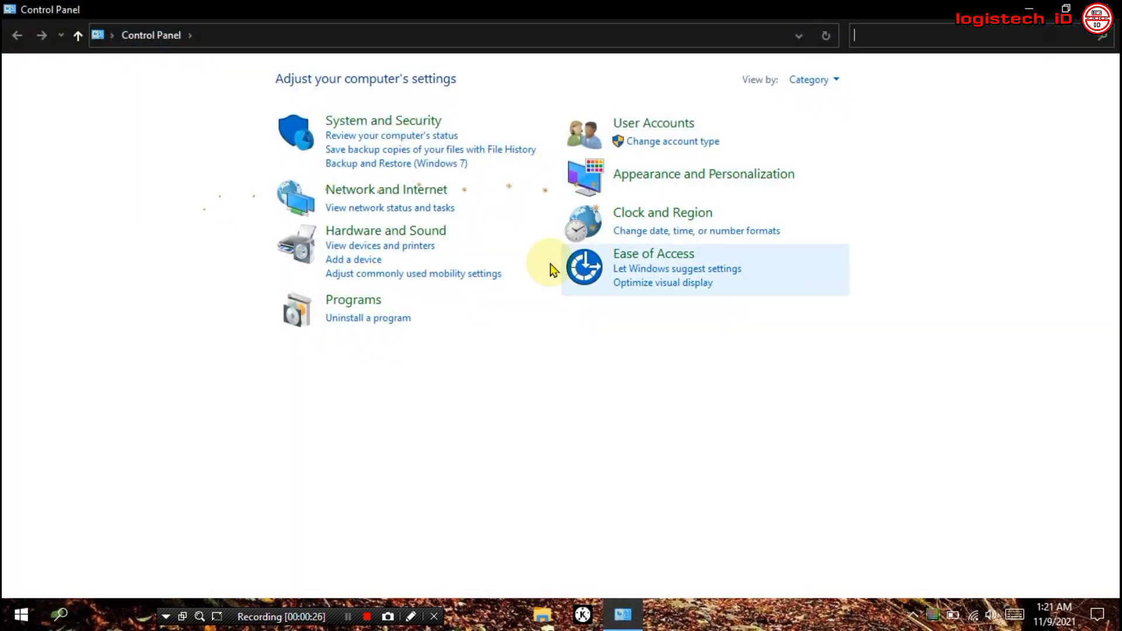
pyautogui.click(369, 319)
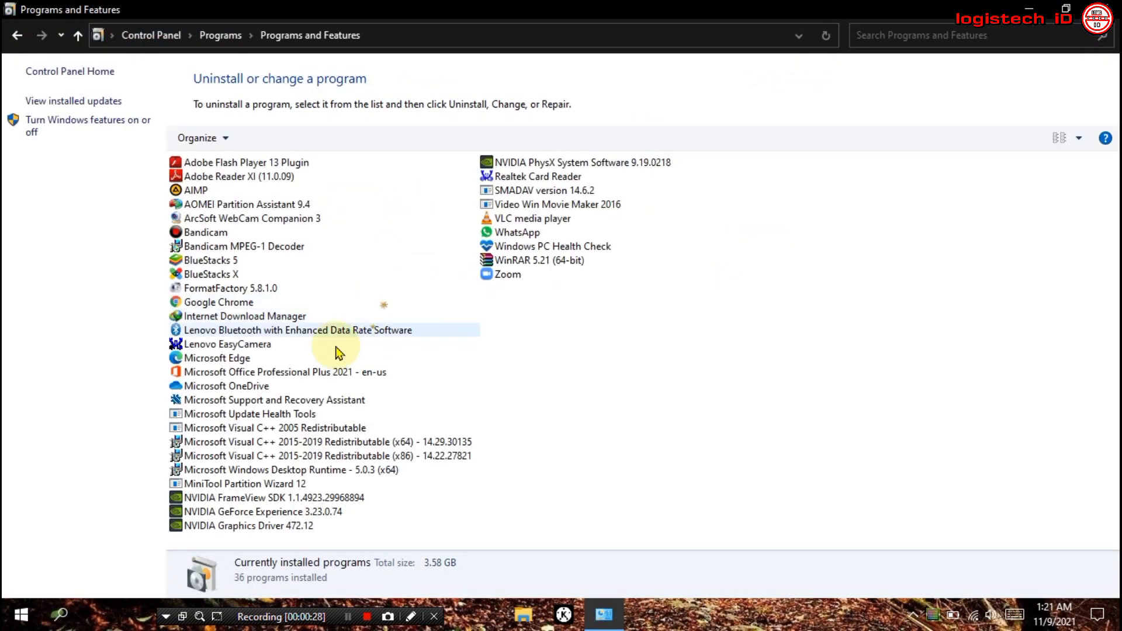
# Try to uninstall Microsoft Office Professional Plus 2021 - en-us, close the uninstaller and the programs list, and refresh the desktop.
pyautogui.click(282, 377)
pyautogui.rightClick(282, 378)
pyautogui.click(281, 383)
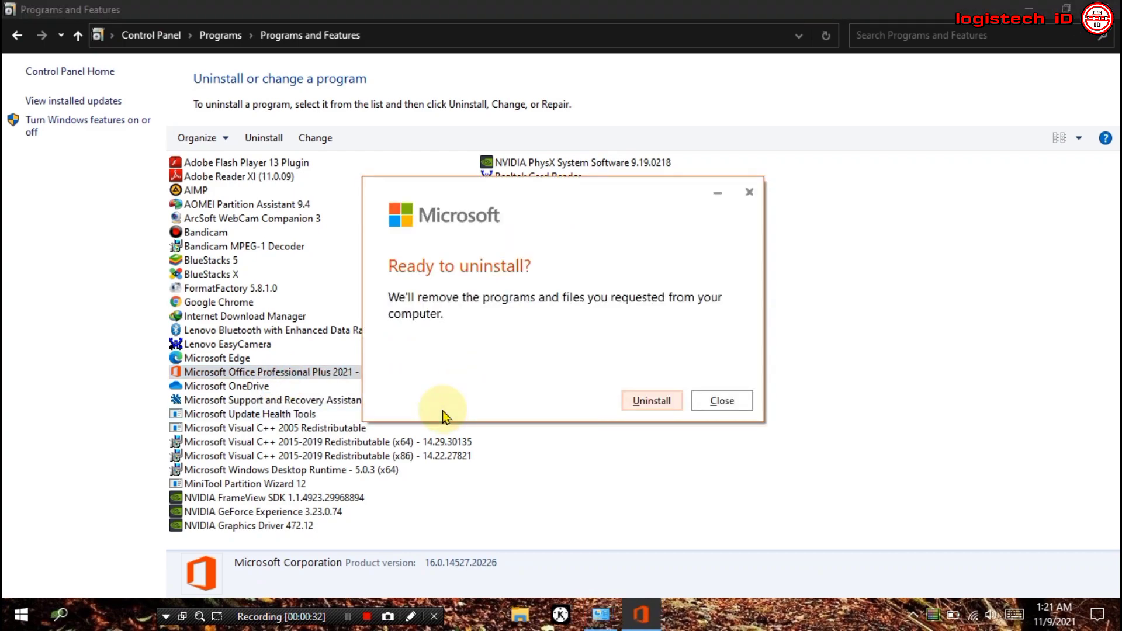
pyautogui.click(672, 400)
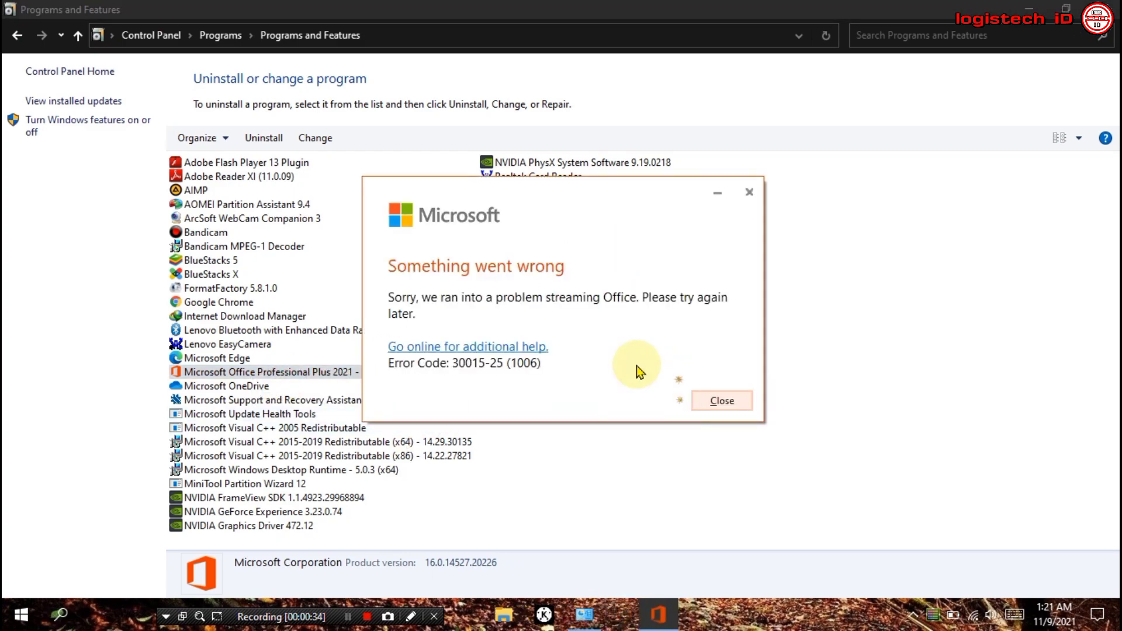
pyautogui.click(722, 401)
pyautogui.click(1113, 8)
pyautogui.rightClick(633, 150)
pyautogui.click(656, 201)
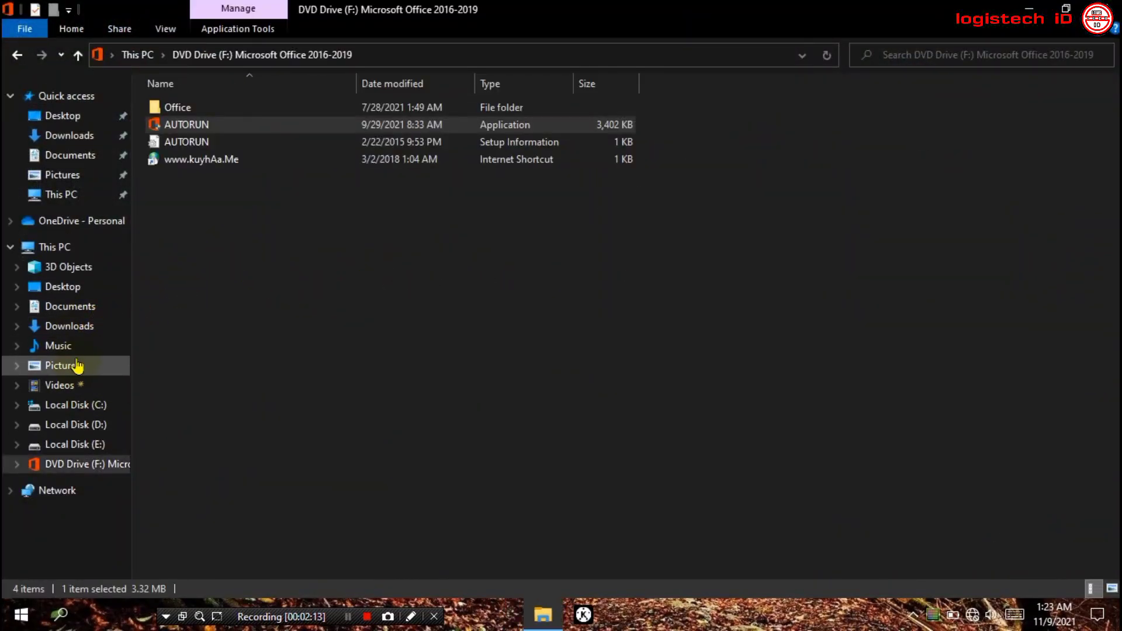
# Open the o15-ctrremove.diagcab folder in Music and delete the KMSpico 10.1.7 archive from it.
pyautogui.click(64, 345)
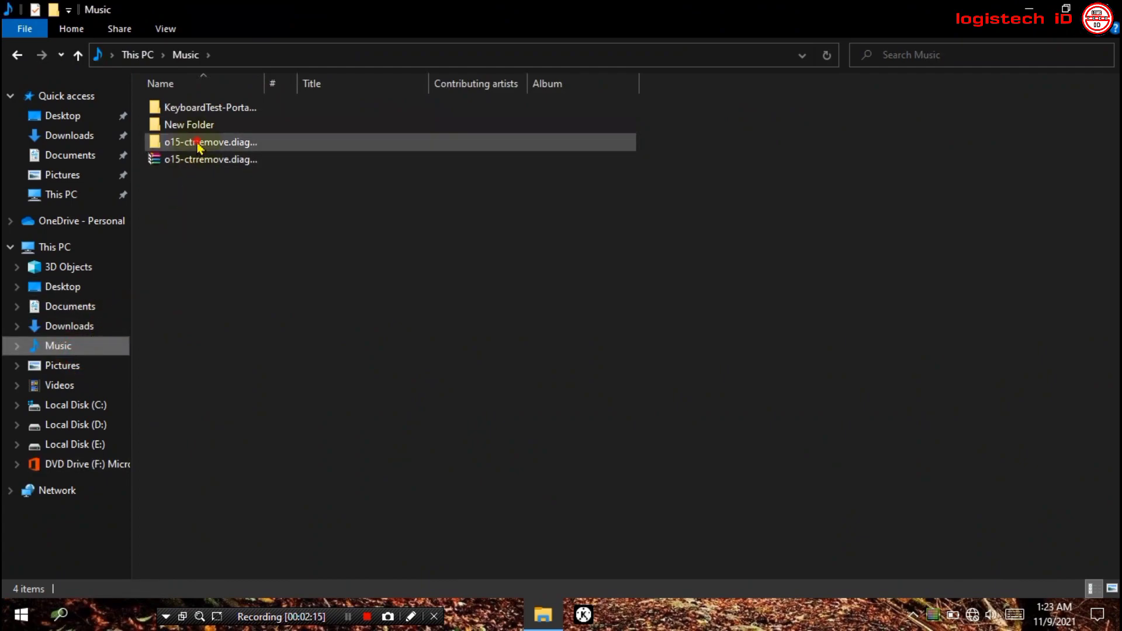
pyautogui.click(201, 147)
pyautogui.doubleClick(204, 146)
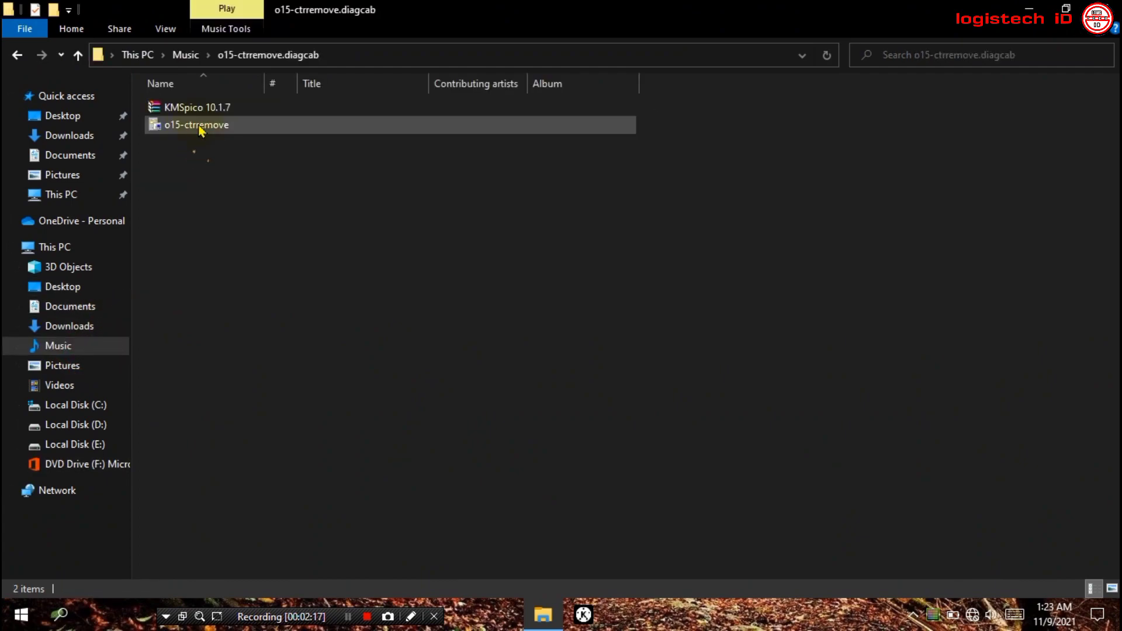
pyautogui.click(186, 108)
pyautogui.rightClick(188, 107)
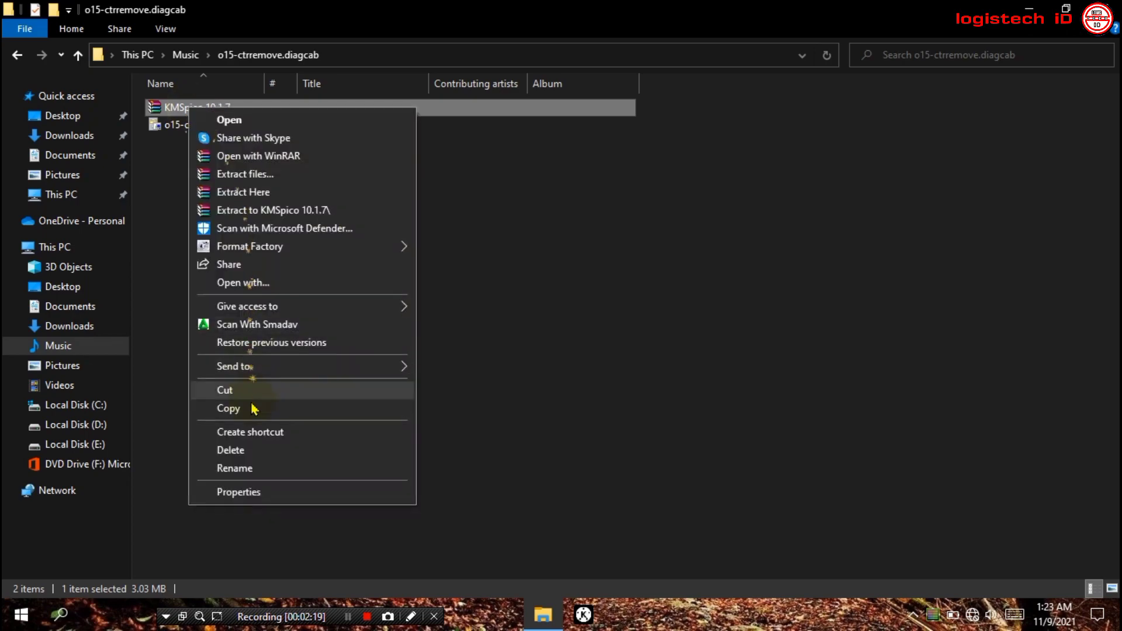
pyautogui.click(238, 450)
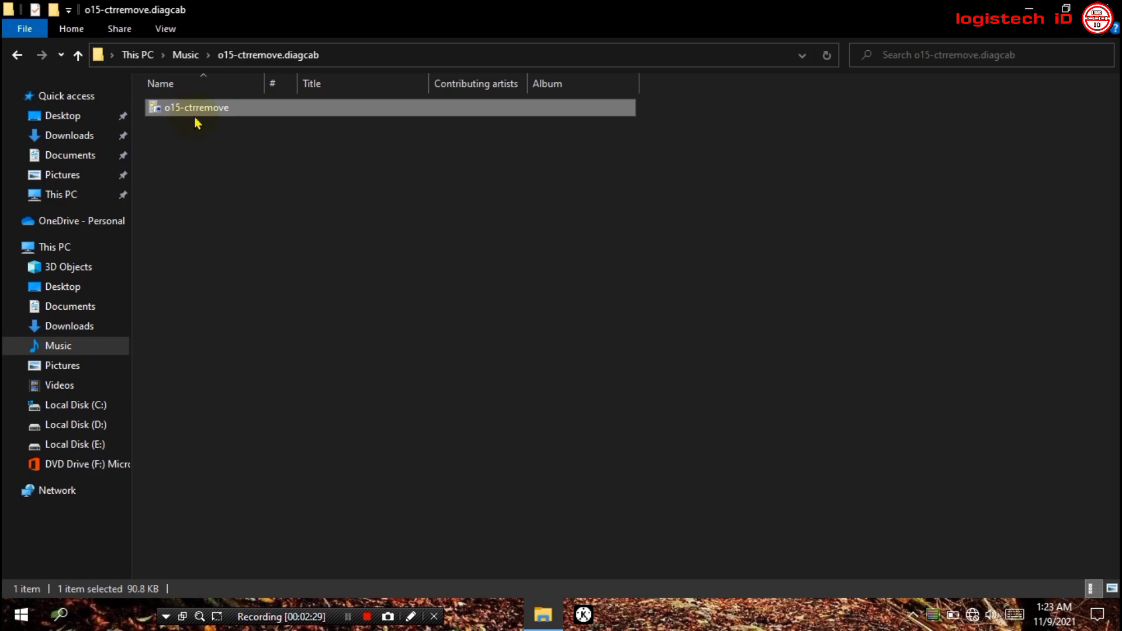
# Launch the o15-ctrremove troubleshooter from its folder.
pyautogui.rightClick(188, 109)
pyautogui.click(182, 109)
pyautogui.click(177, 147)
pyautogui.click(195, 109)
pyautogui.doubleClick(195, 108)
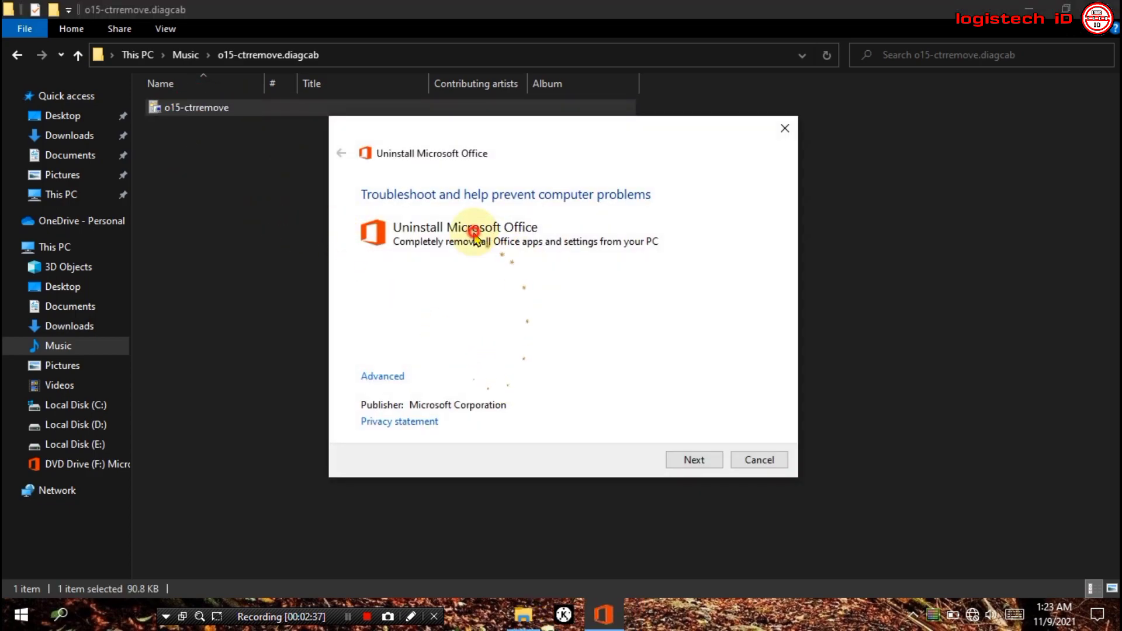
# Show the advanced option and run the Office uninstall, agreeing to remove all Office apps and settings and all Office installations.
pyautogui.click(382, 377)
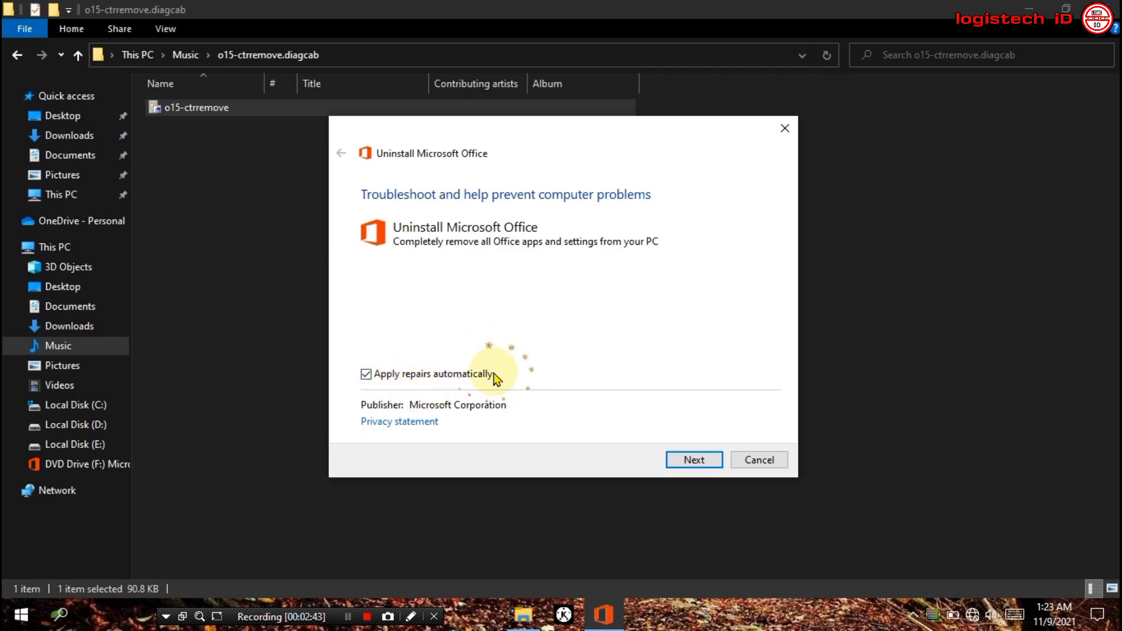
pyautogui.click(688, 463)
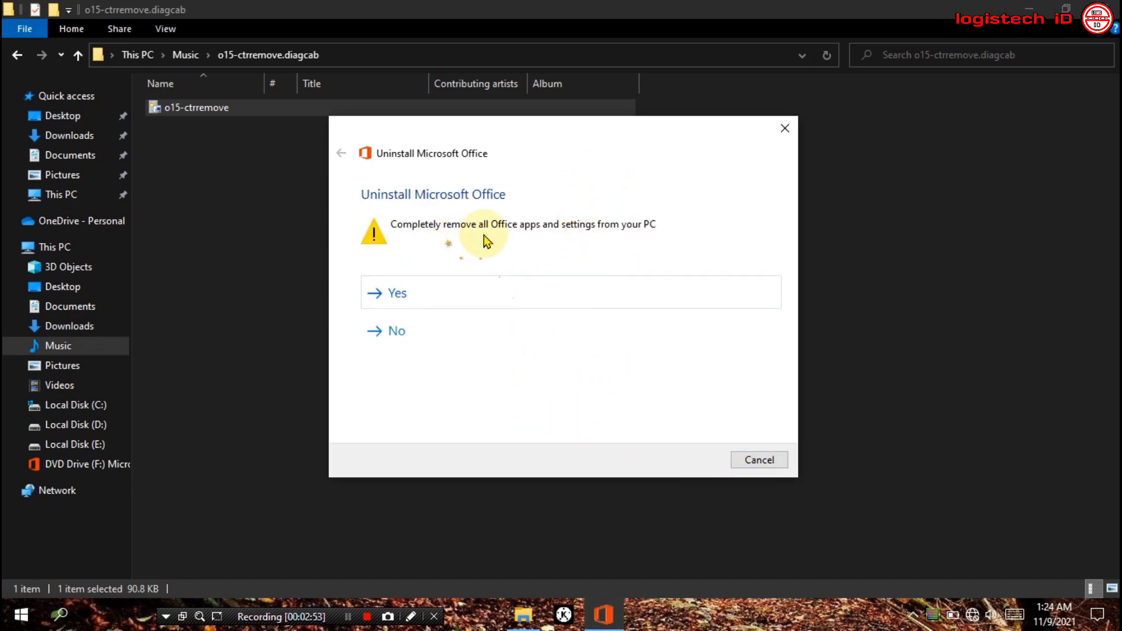
pyautogui.click(413, 293)
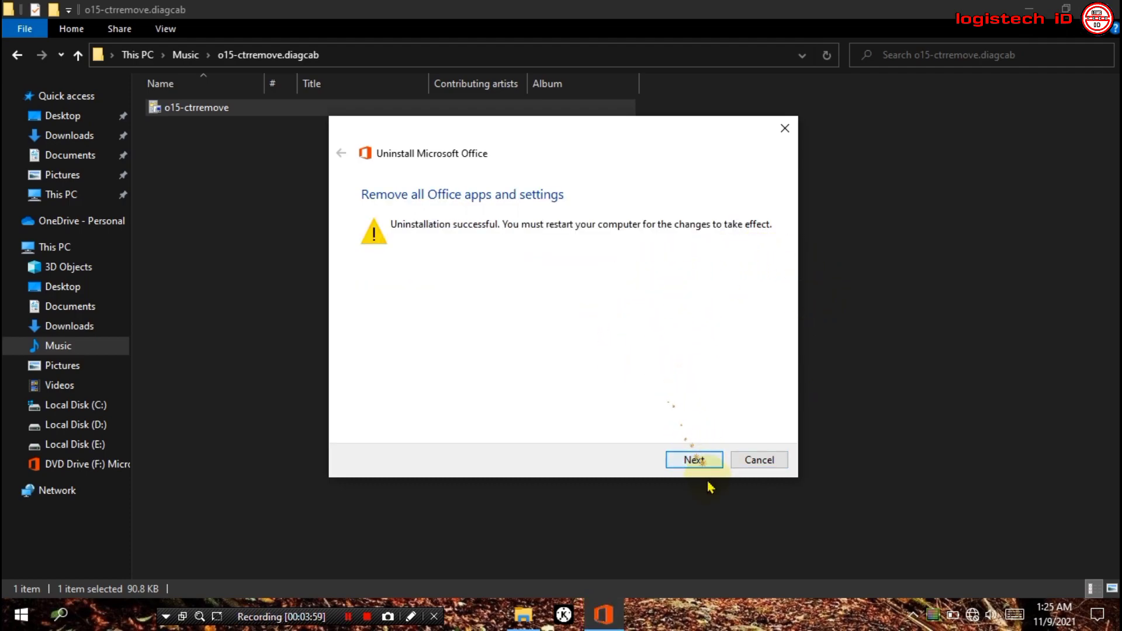
pyautogui.click(691, 460)
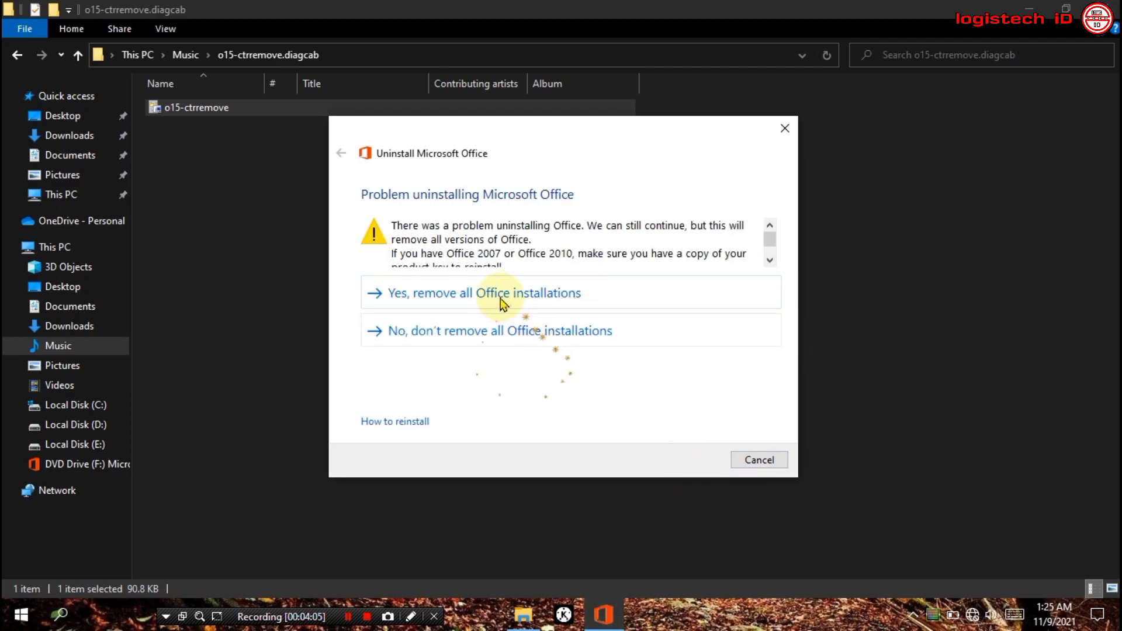
pyautogui.click(554, 302)
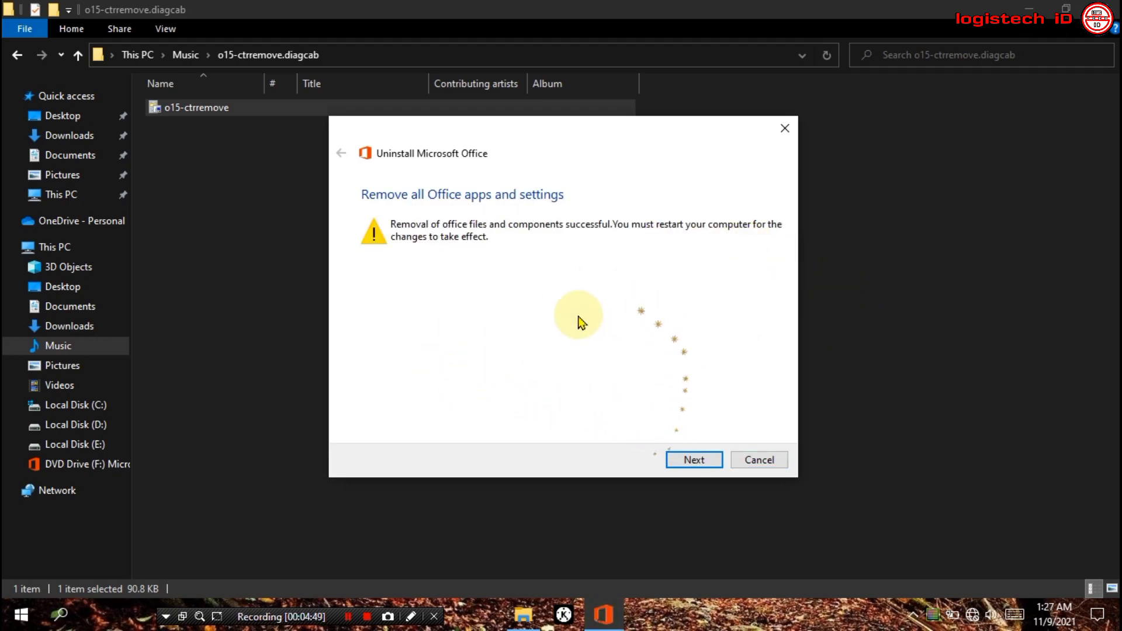
pyautogui.click(692, 460)
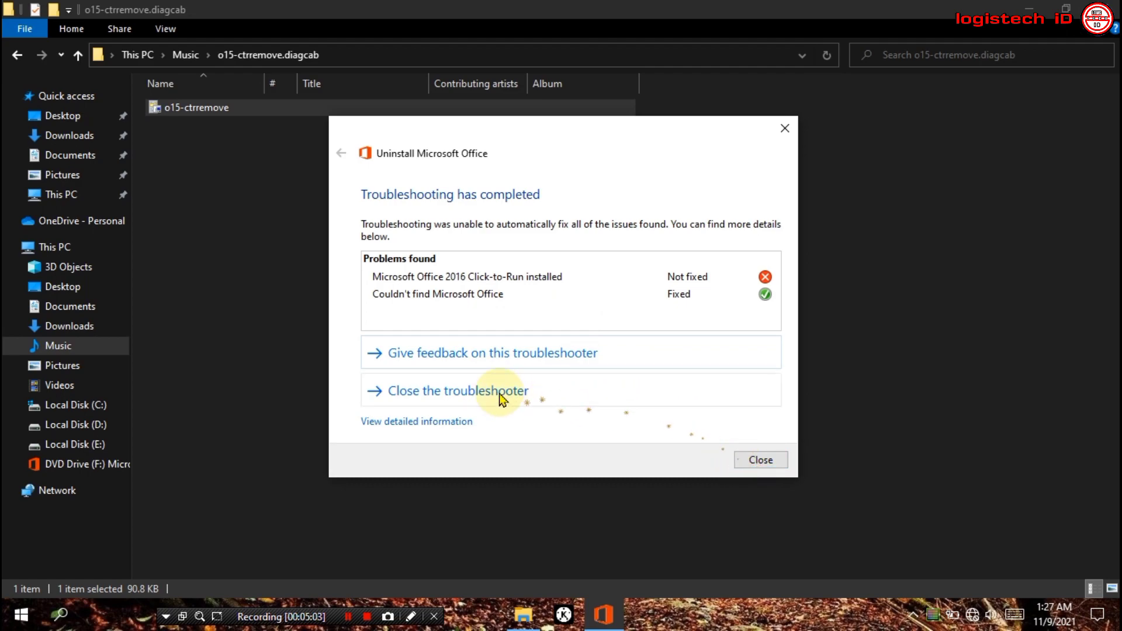
# View the detailed troubleshooting report, then close the troubleshooter and the folder window.
pyautogui.click(441, 423)
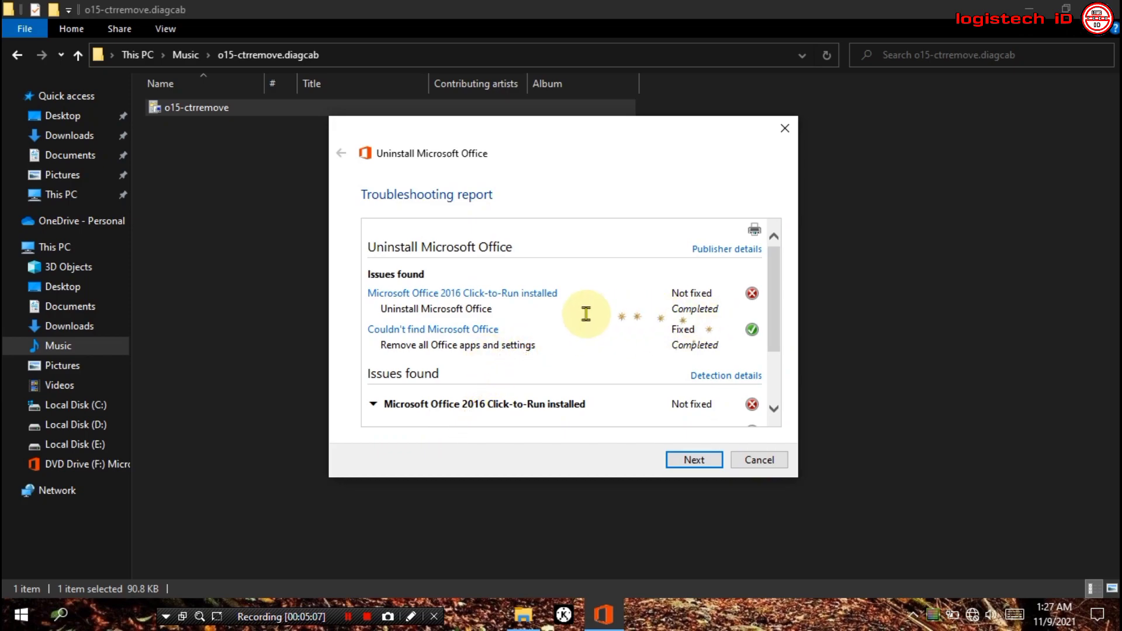
pyautogui.click(701, 461)
pyautogui.click(753, 455)
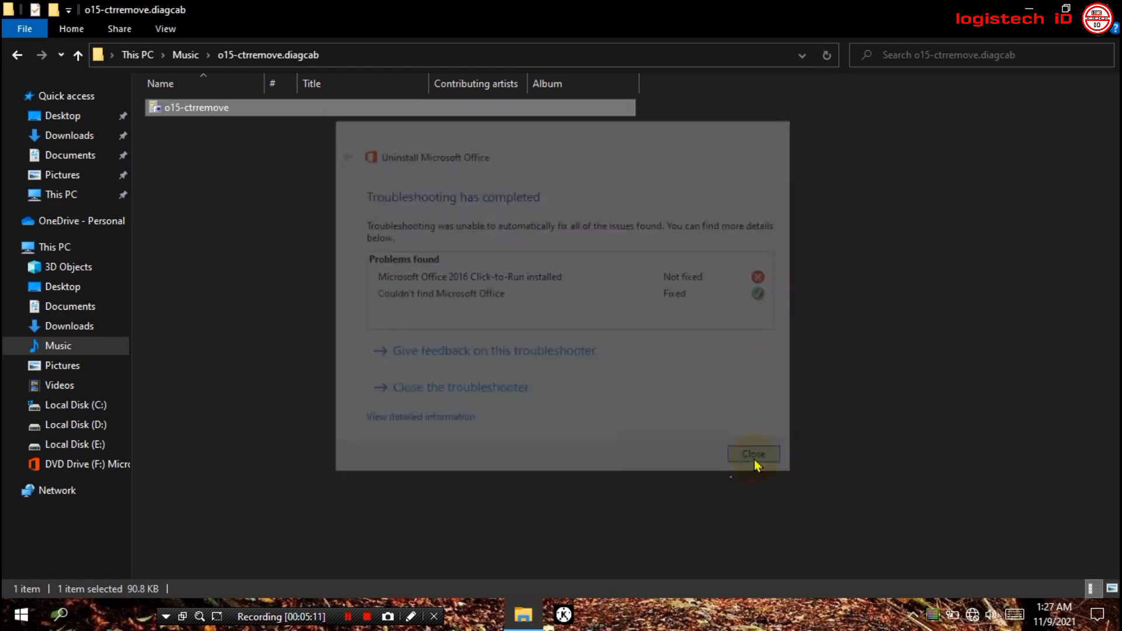
pyautogui.click(1108, 8)
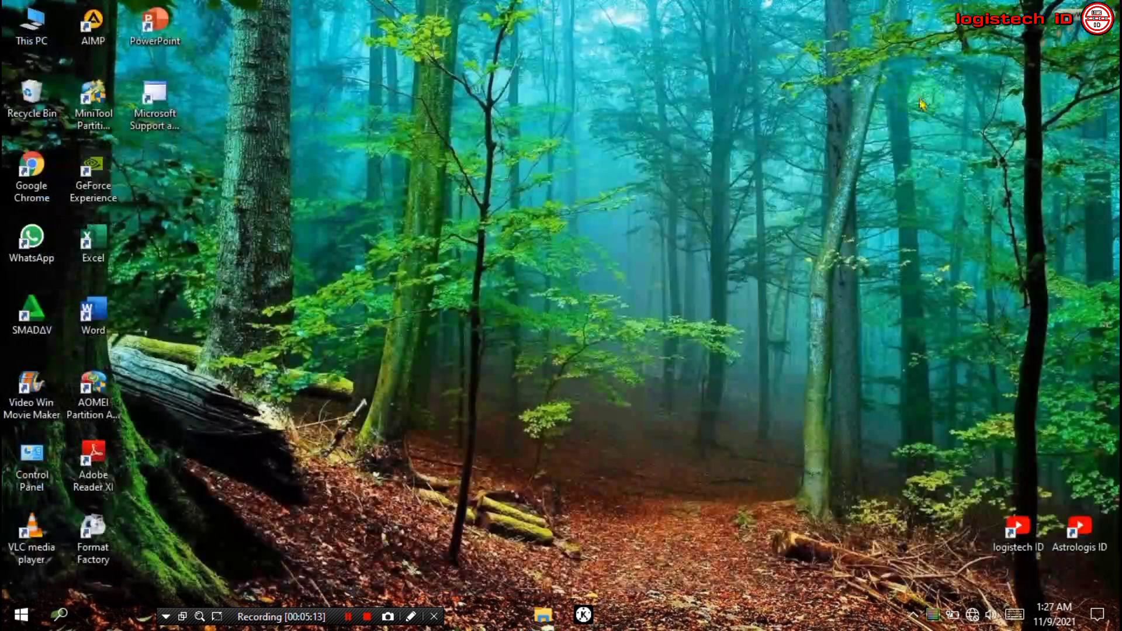
pyautogui.click(1079, 529)
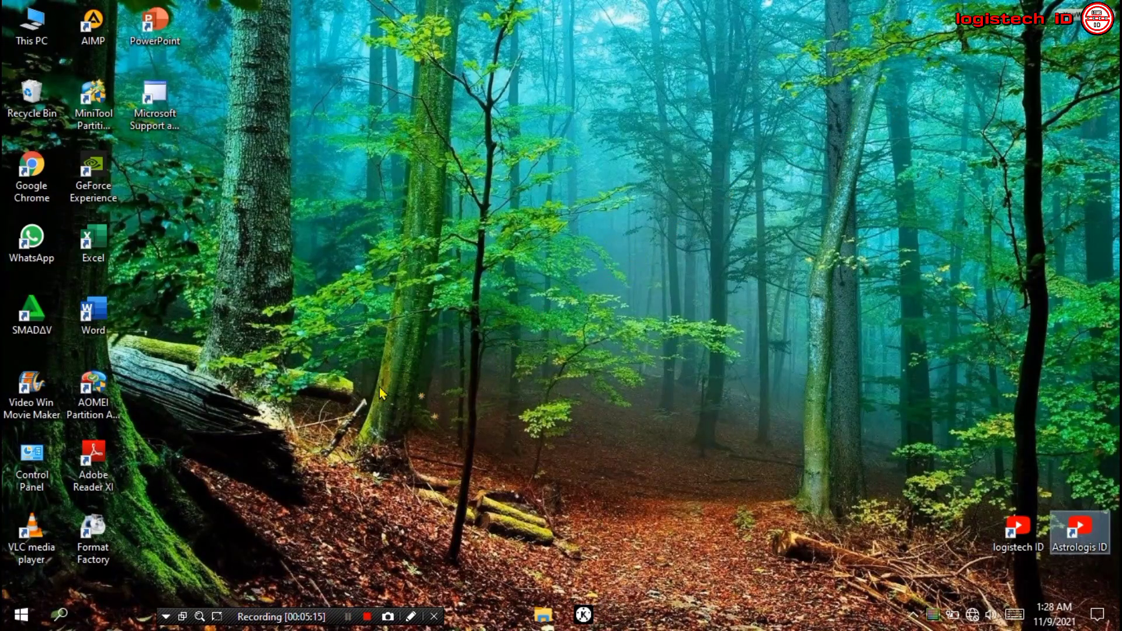
# Find Control Panel by searching for "control" and open the installed programs list to check whether Microsoft Office is still there.
pyautogui.click(59, 618)
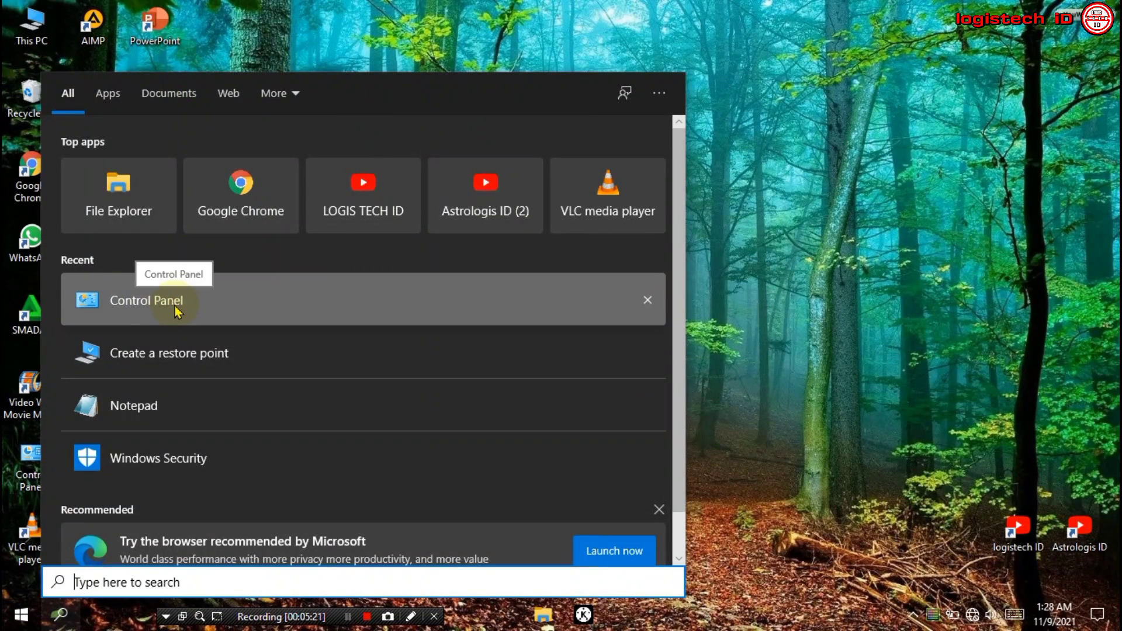
pyautogui.write('control')
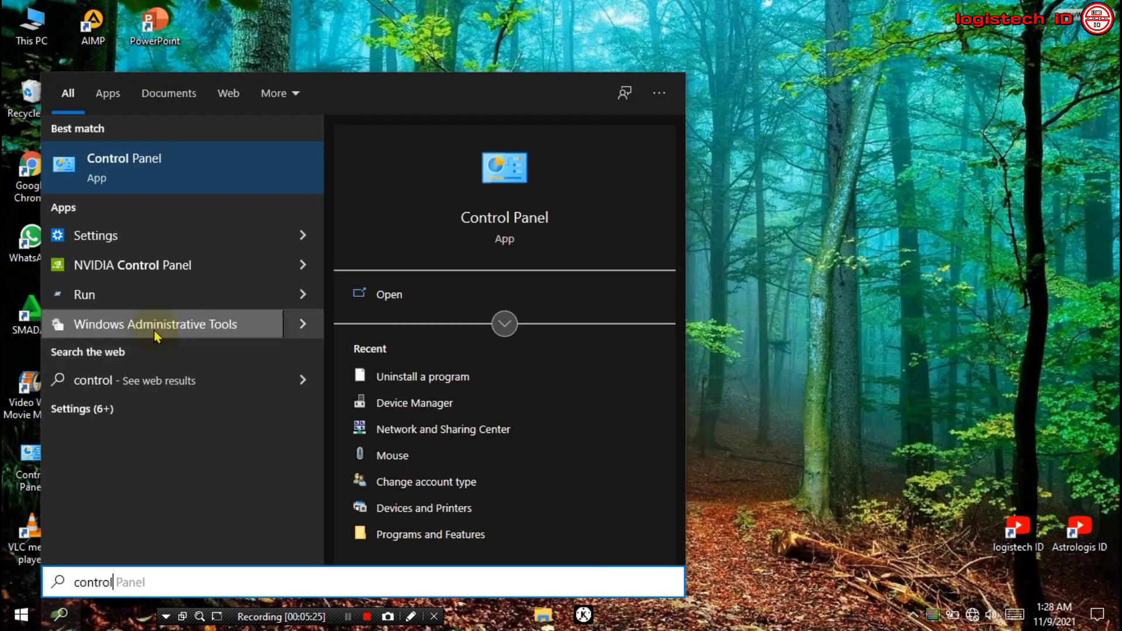
pyautogui.click(138, 169)
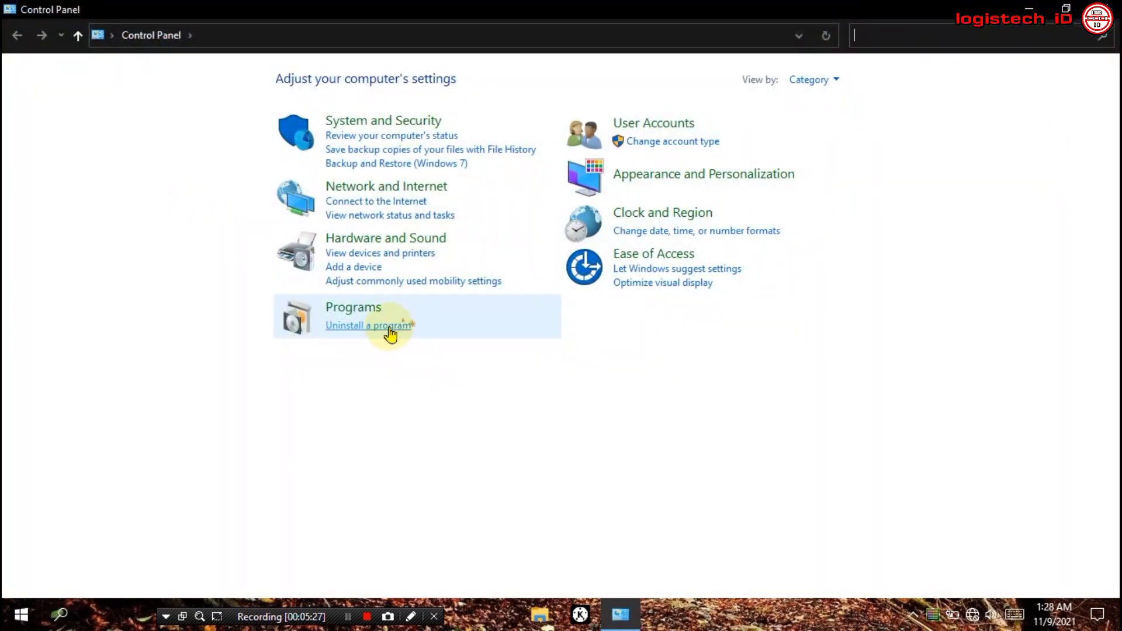
pyautogui.click(374, 325)
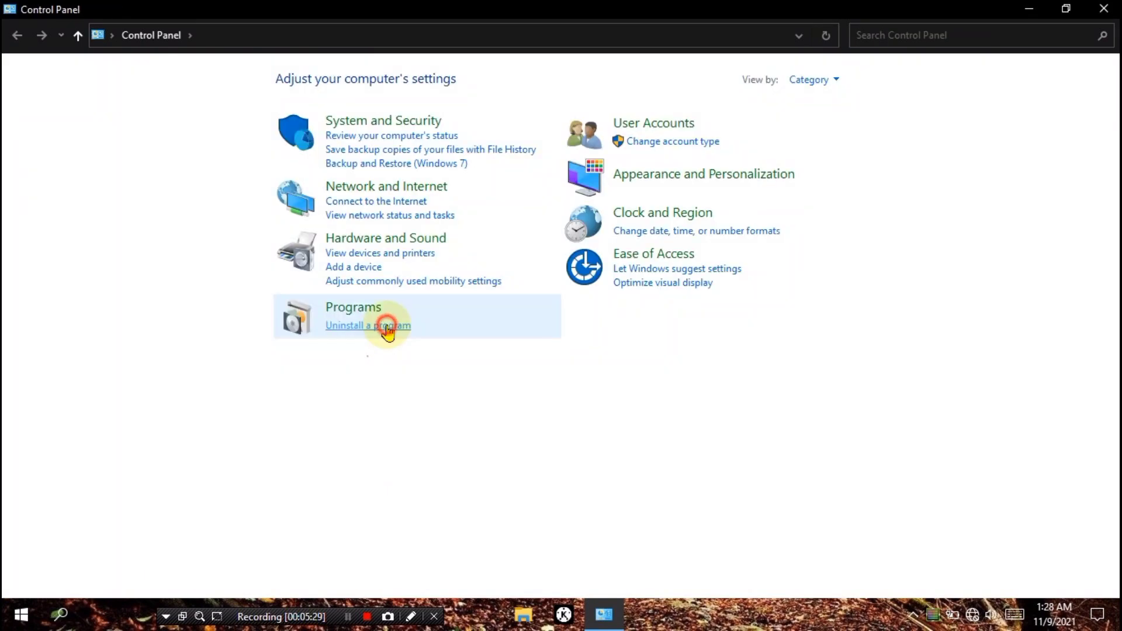
pyautogui.click(388, 325)
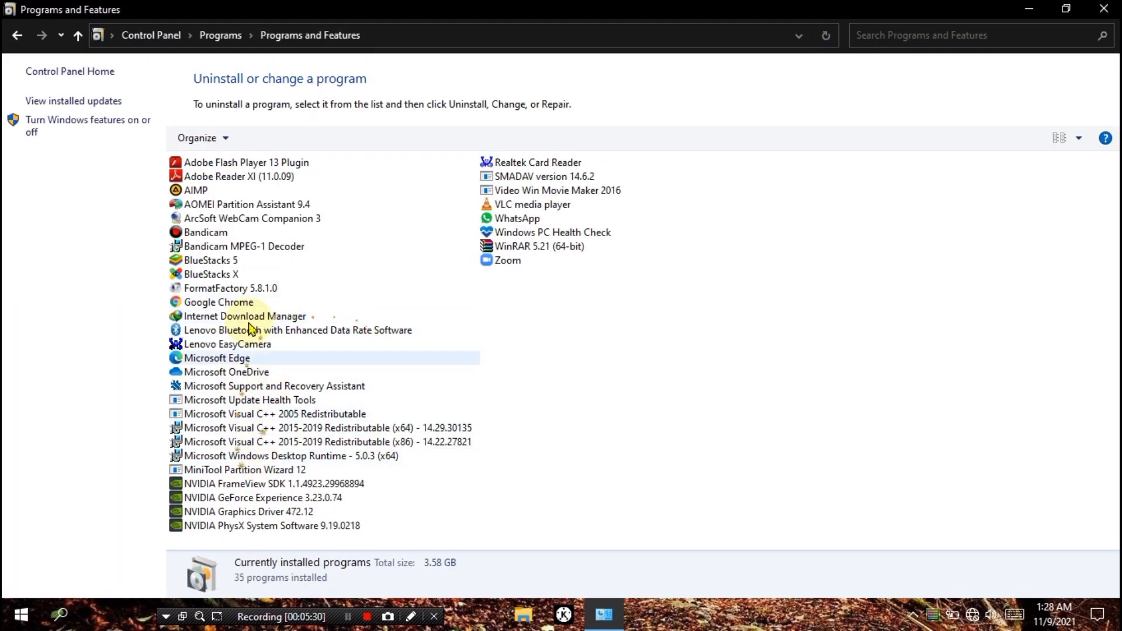